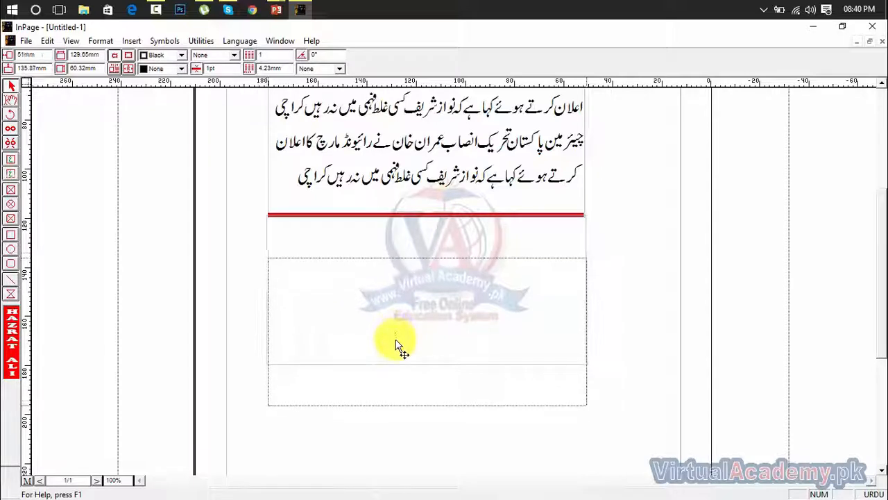
{"action": "left_click", "coordinate": [613, 279]}
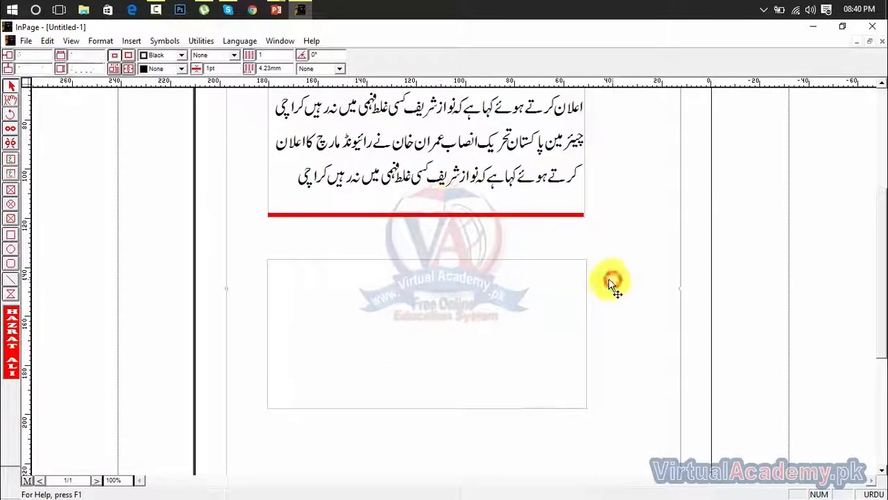
{"action": "left_click", "coordinate": [340, 315]}
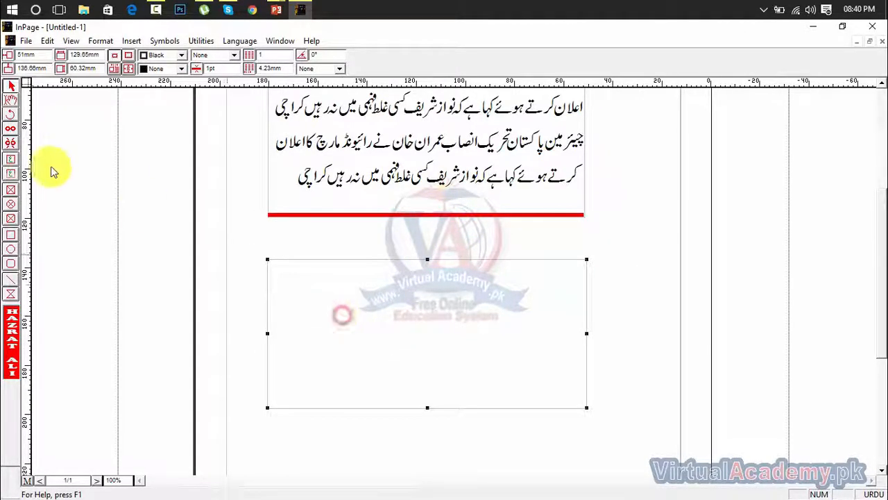
{"action": "left_click", "coordinate": [10, 130]}
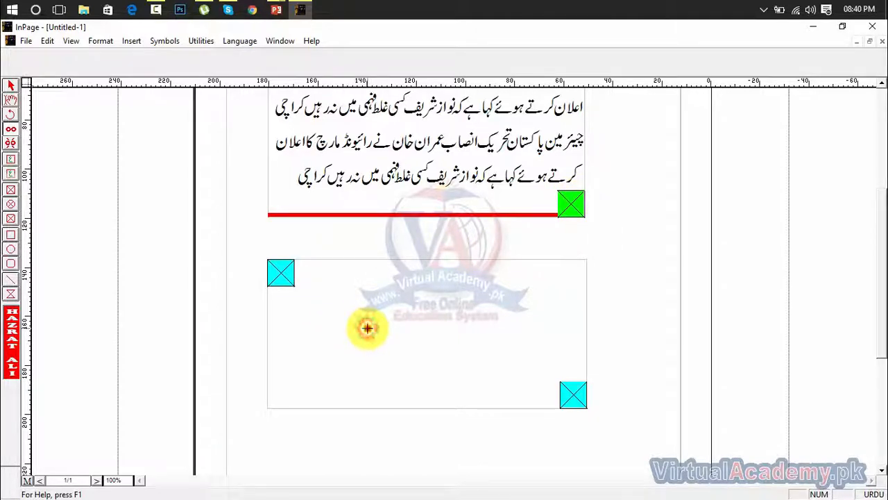
{"action": "left_click", "coordinate": [10, 144]}
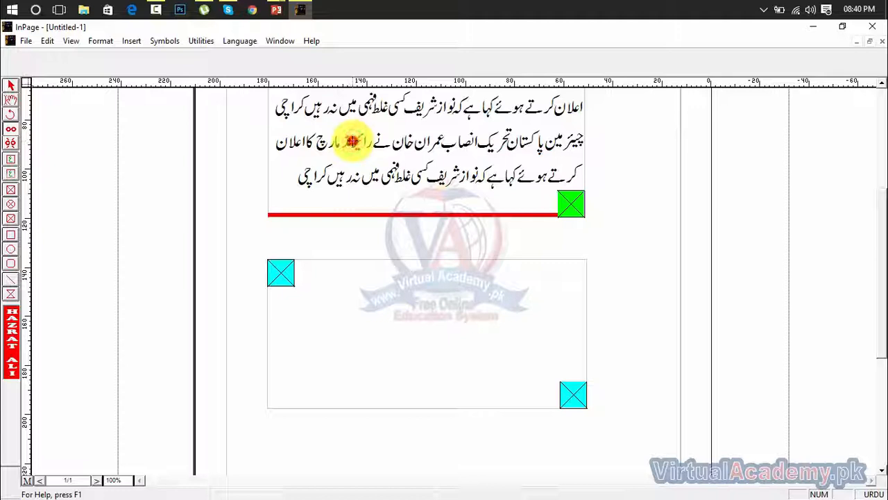
{"action": "left_click", "coordinate": [14, 129]}
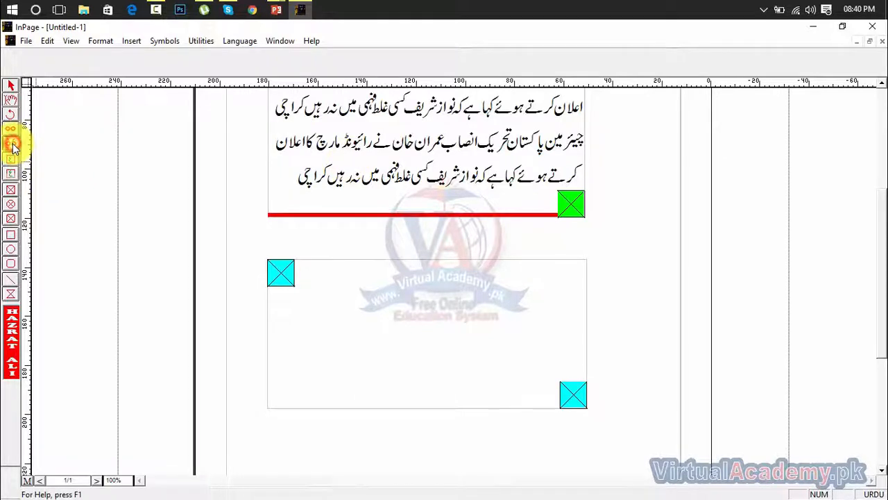
{"action": "left_click", "coordinate": [331, 184]}
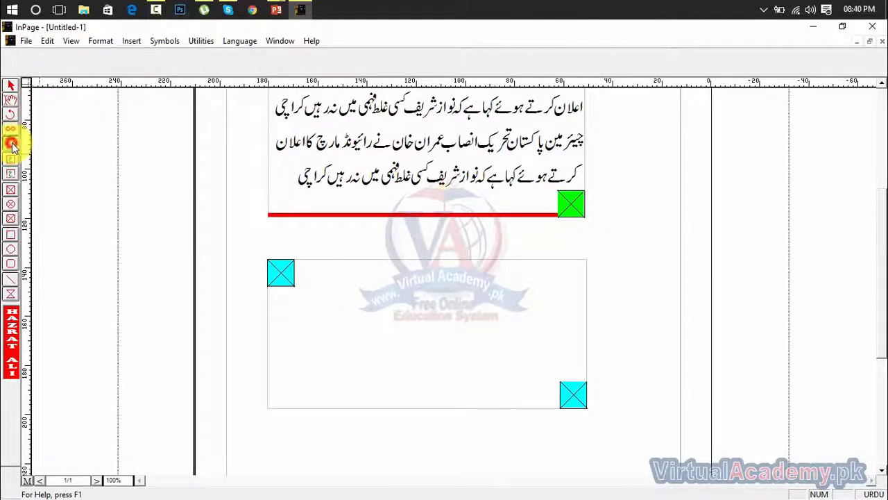
{"action": "left_click", "coordinate": [390, 170]}
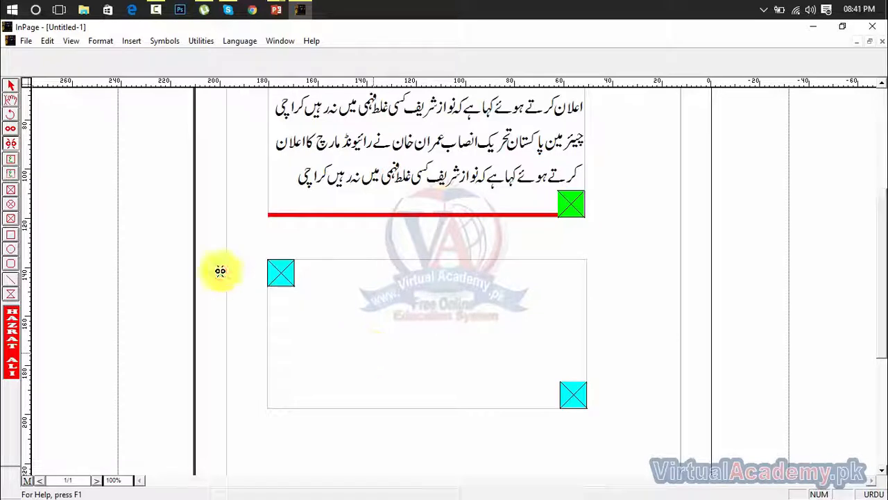
{"action": "left_click", "coordinate": [11, 86]}
{"action": "left_click", "coordinate": [351, 153]}
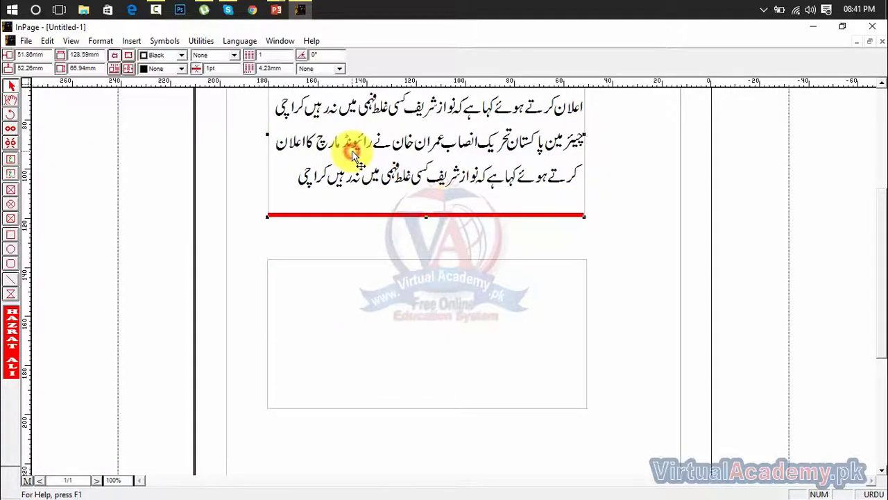
{"action": "left_click", "coordinate": [14, 129]}
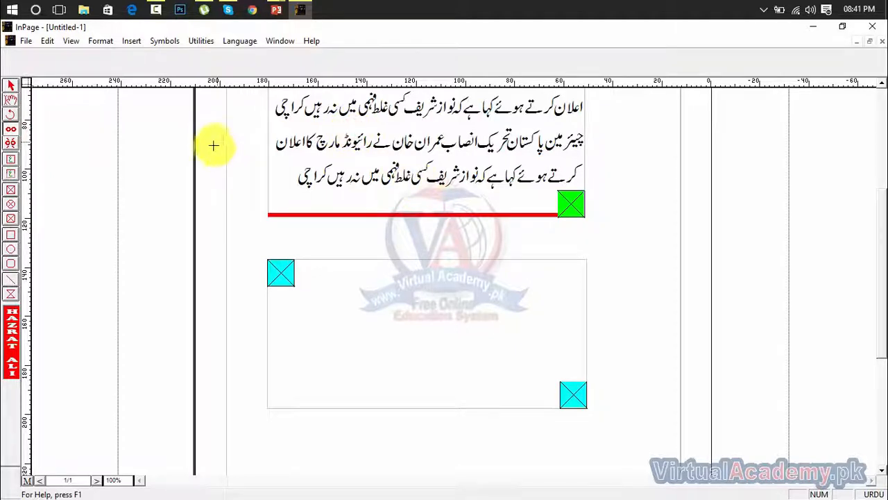
{"action": "left_click", "coordinate": [10, 102]}
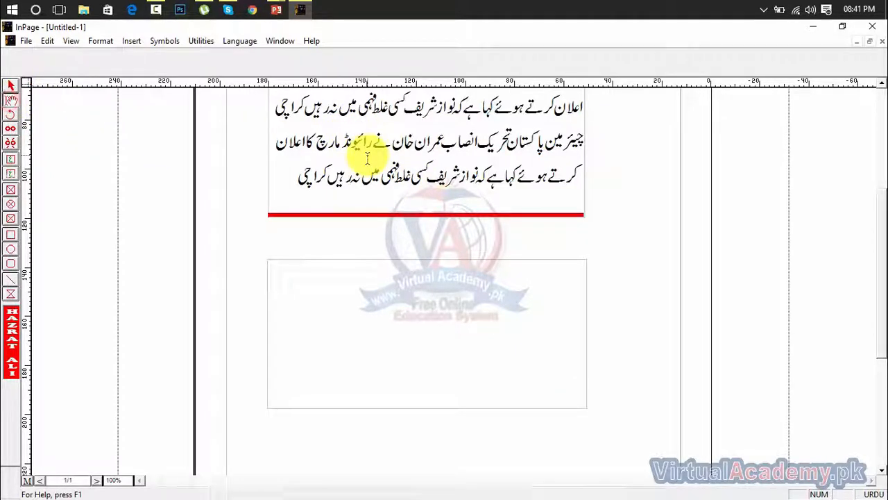
{"action": "left_click", "coordinate": [9, 134]}
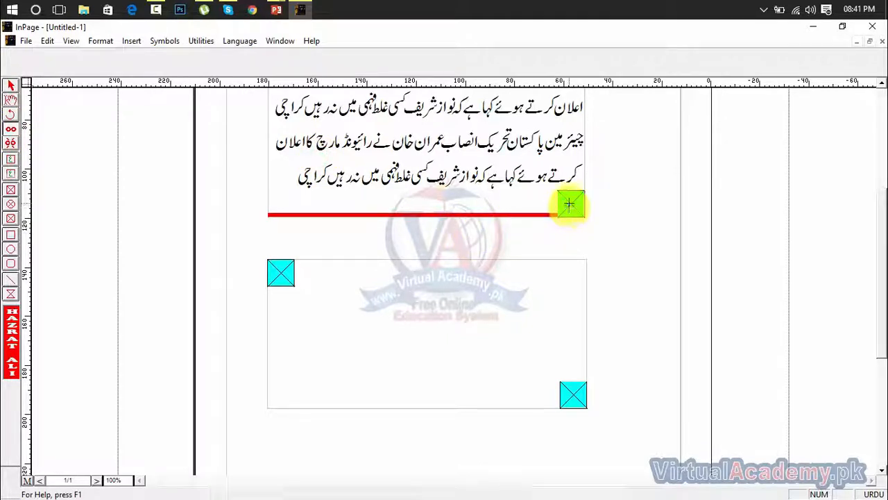
Link the overflowing upper text box to the empty box below it so the text continues there
{"action": "left_click", "coordinate": [11, 86]}
{"action": "left_click", "coordinate": [570, 189]}
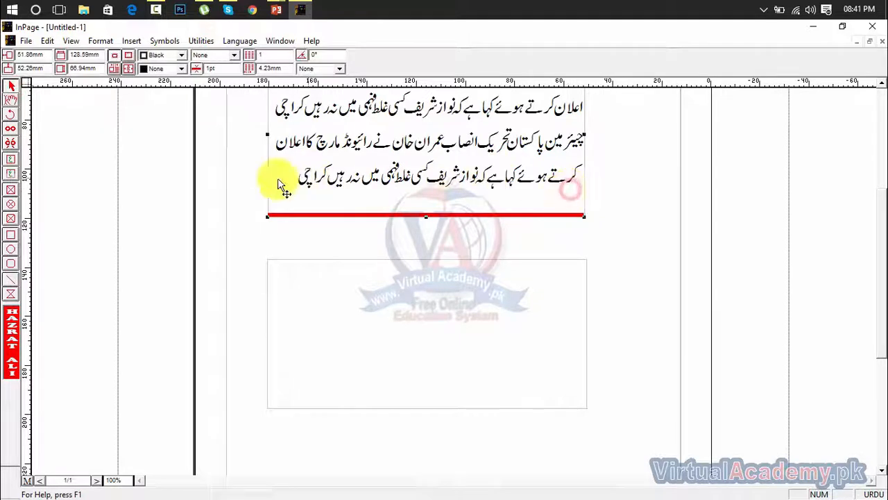
{"action": "left_click", "coordinate": [10, 129]}
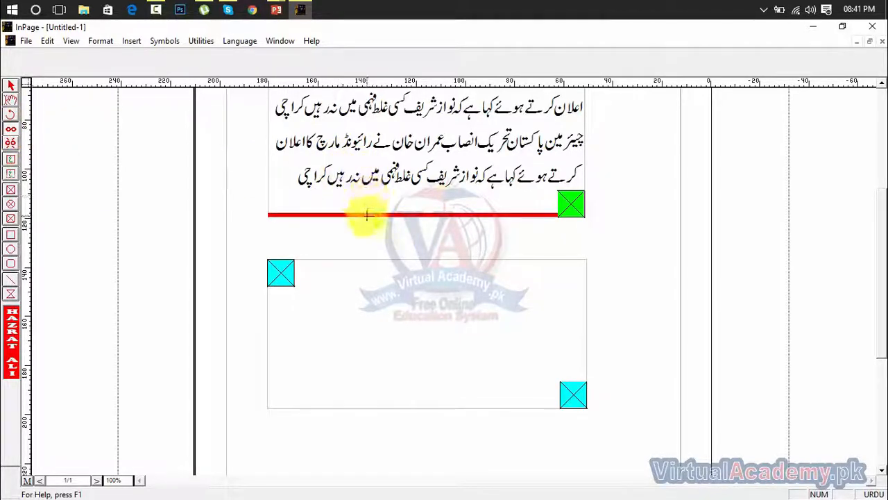
{"action": "left_click", "coordinate": [383, 317]}
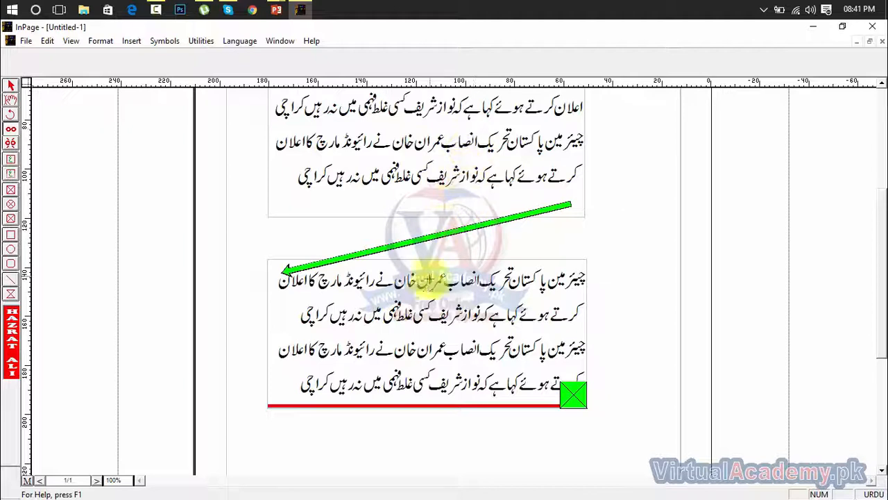
Draw a third text box about 131 mm wide and 61 mm high below the second one
{"action": "left_click_drag", "start_coordinate": [880, 247], "coordinate": [868, 301]}
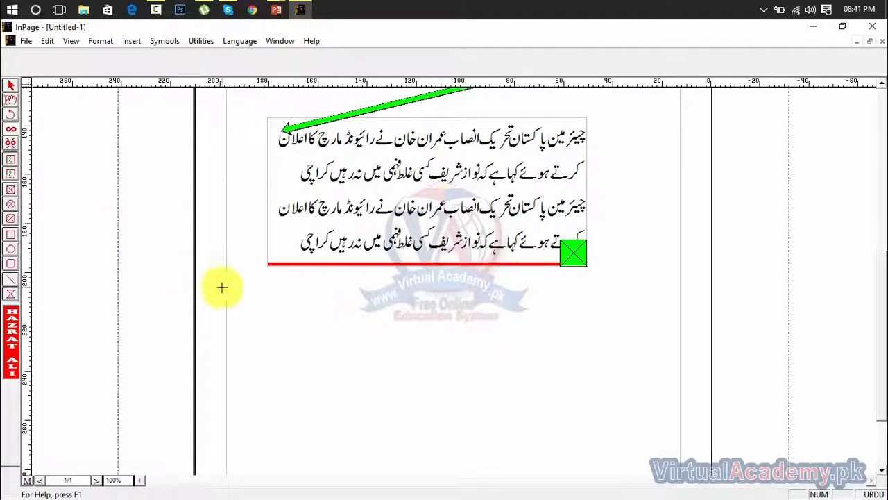
{"action": "left_click", "coordinate": [11, 159]}
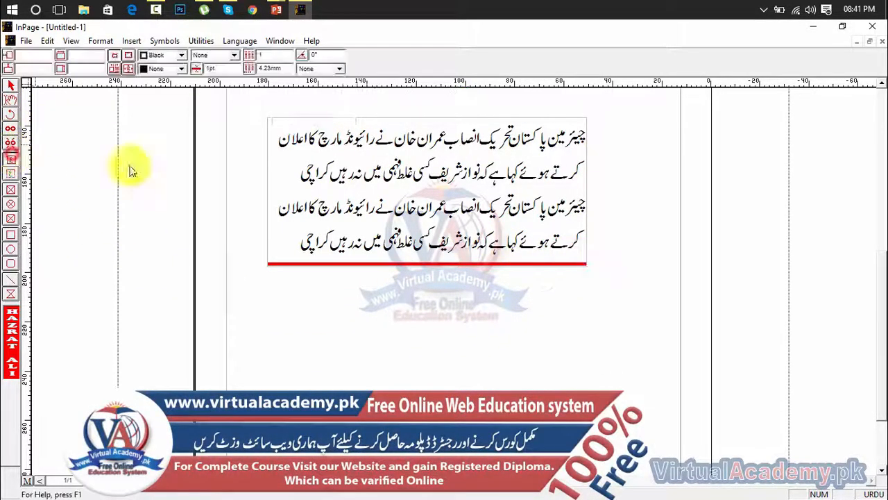
{"action": "mouse_move", "coordinate": [272, 295]}
{"action": "left_mouse_down"}
{"action": "mouse_move", "coordinate": [597, 424]}
{"action": "mouse_move", "coordinate": [594, 443]}
{"action": "left_mouse_up"}
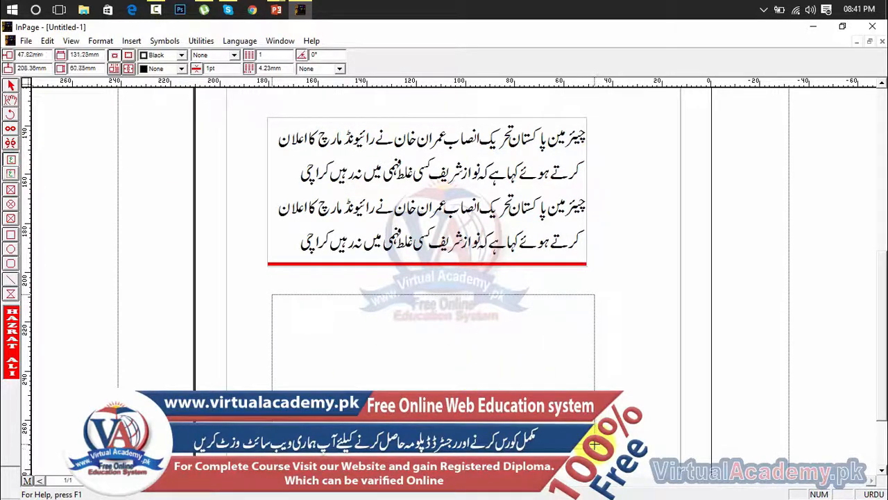
Link the overflowing second text box to the empty third box
{"action": "left_click", "coordinate": [10, 129]}
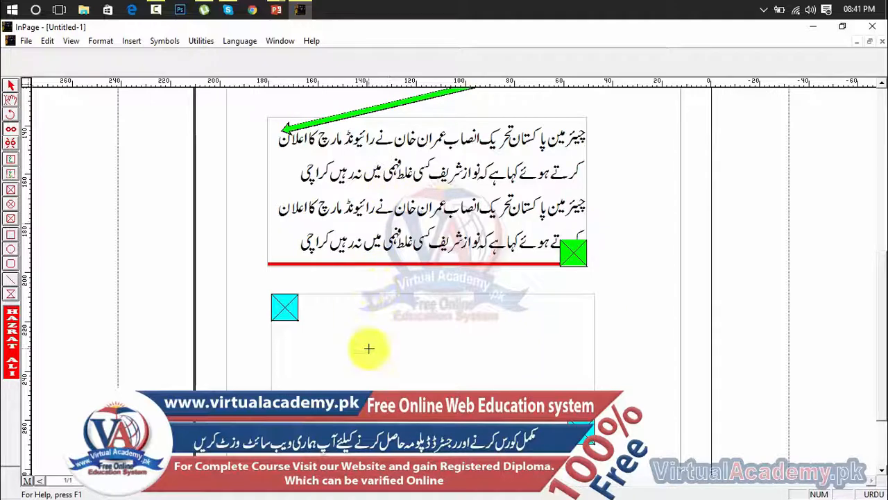
{"action": "left_click", "coordinate": [440, 163]}
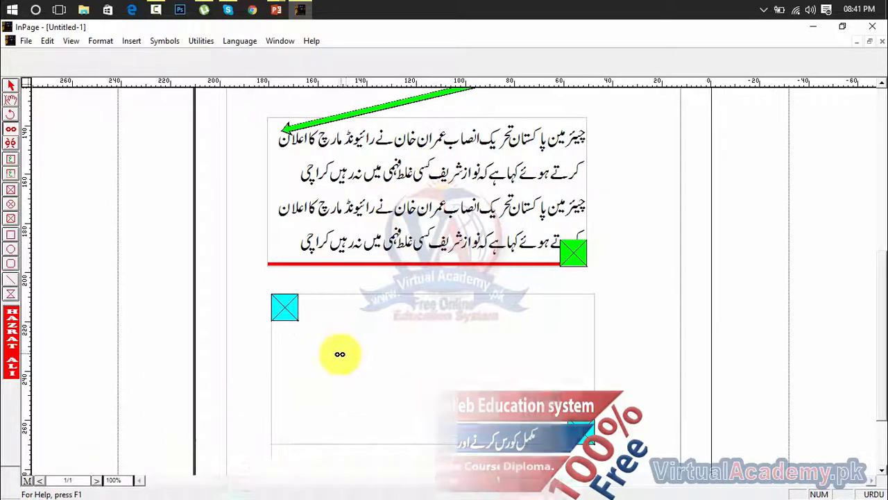
{"action": "left_click", "coordinate": [354, 363]}
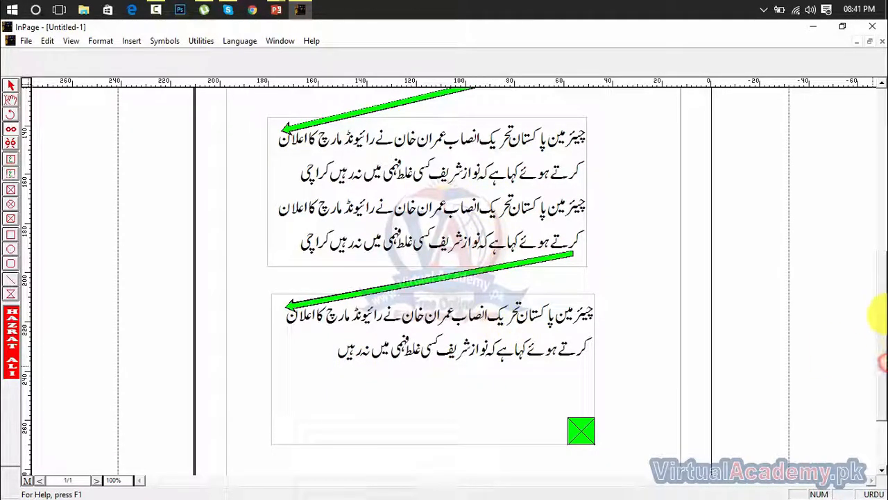
Examine the text flow through the three boxes, with and without the link arrows shown
{"action": "left_click_drag", "start_coordinate": [880, 316], "coordinate": [873, 397]}
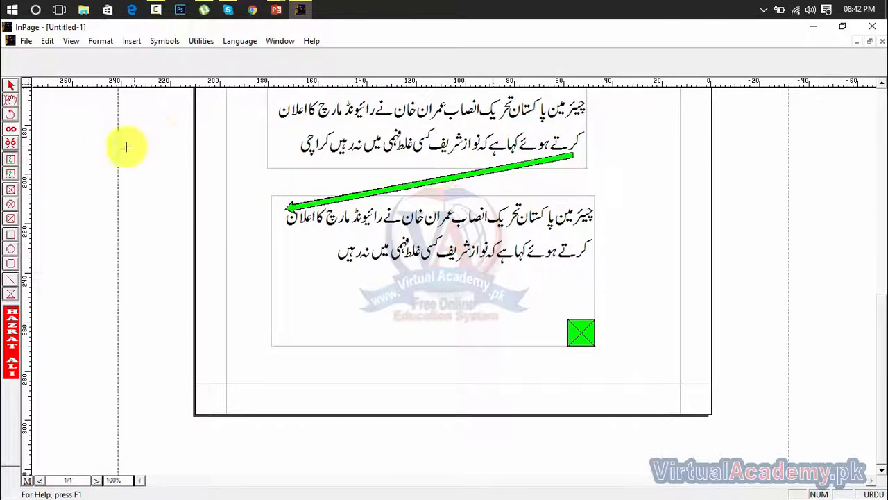
{"action": "left_click", "coordinate": [11, 87]}
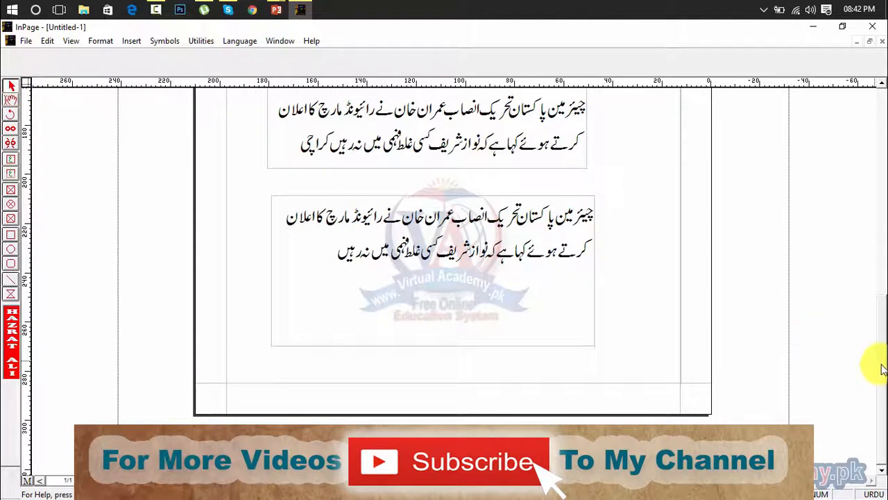
{"action": "scroll", "coordinate": [882, 317], "scroll_direction": "up", "scroll_amount": 3}
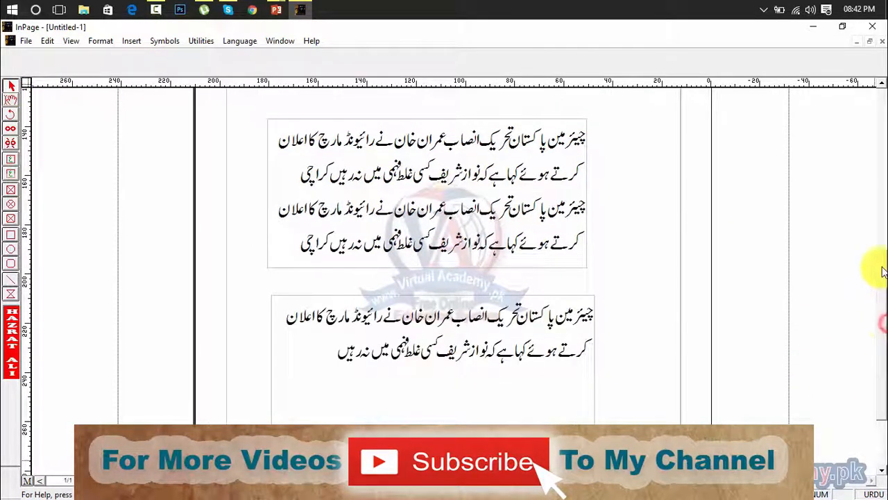
{"action": "scroll", "coordinate": [878, 256], "scroll_direction": "up", "scroll_amount": 2}
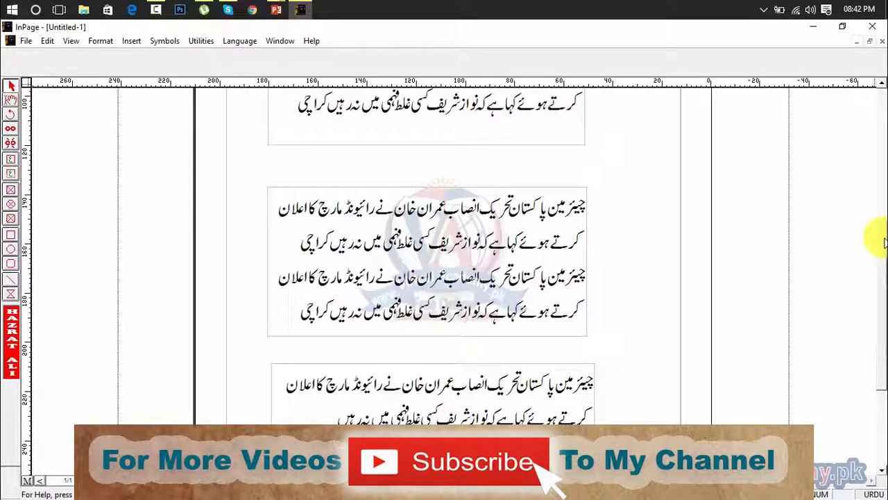
{"action": "left_click", "coordinate": [10, 128]}
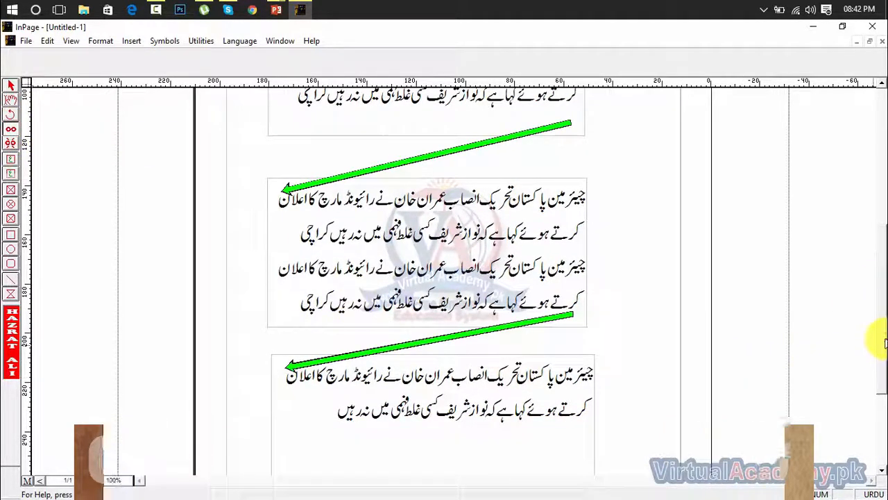
{"action": "scroll", "coordinate": [878, 354], "scroll_direction": "down", "scroll_amount": 2}
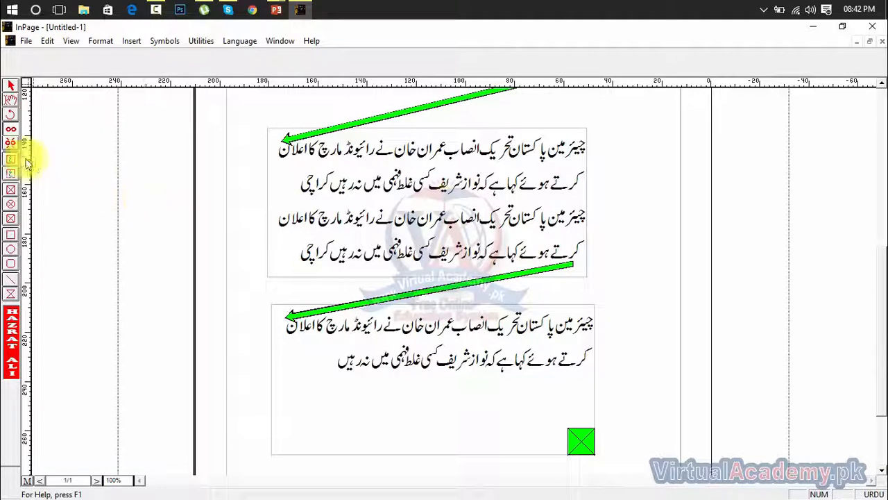
Unlink the third text box and the second text box from the text chain
{"action": "left_click", "coordinate": [10, 145]}
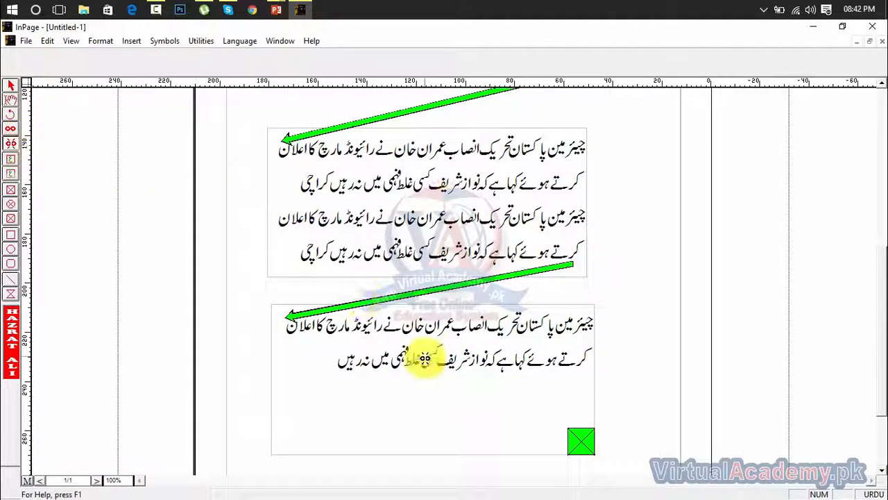
{"action": "left_click", "coordinate": [424, 360]}
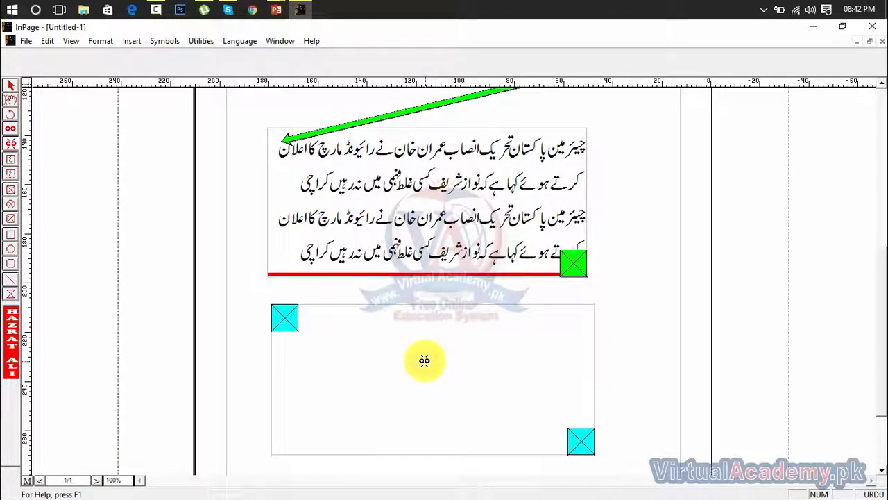
{"action": "left_click", "coordinate": [452, 238]}
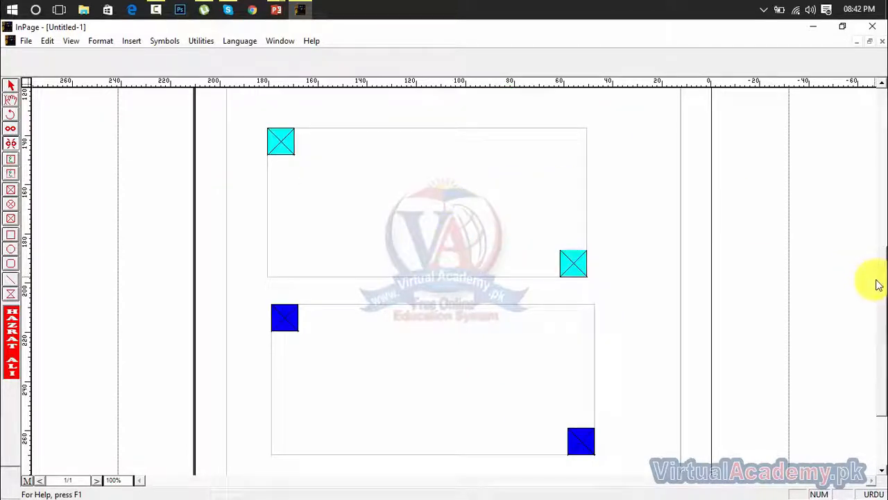
Relink the first text box to the empty second box
{"action": "left_click_drag", "start_coordinate": [883, 291], "coordinate": [878, 208]}
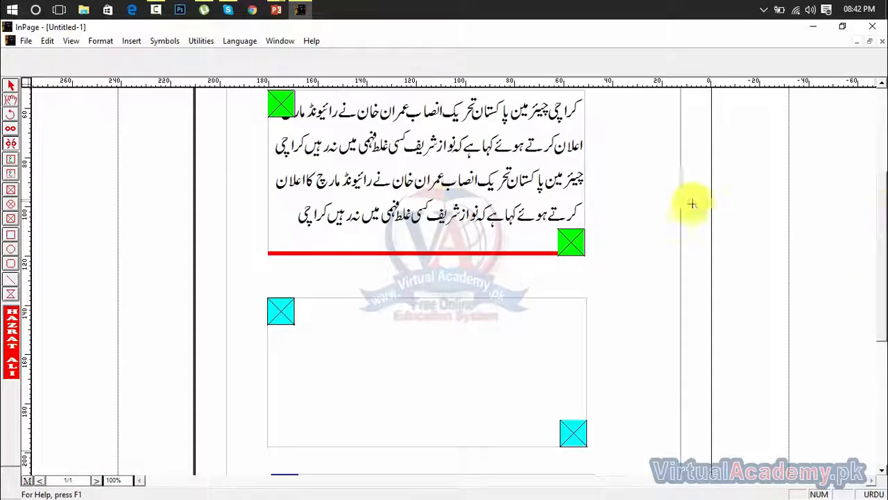
{"action": "left_click", "coordinate": [12, 129]}
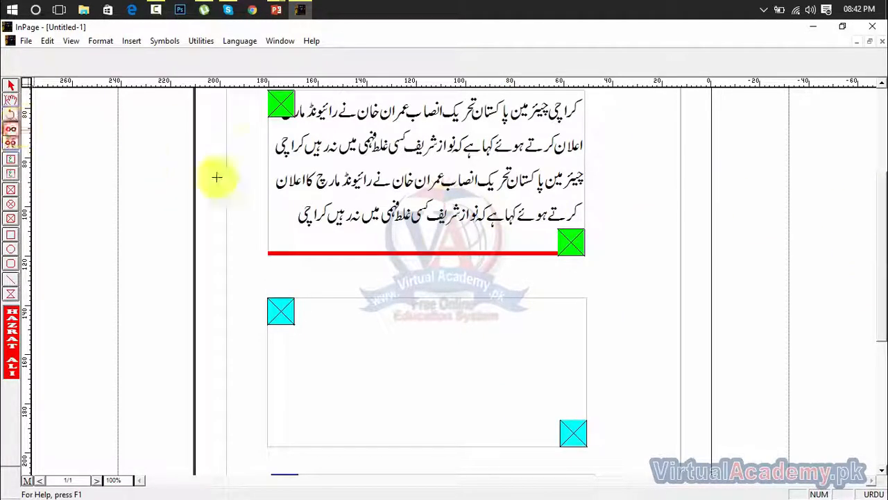
{"action": "left_click", "coordinate": [366, 353]}
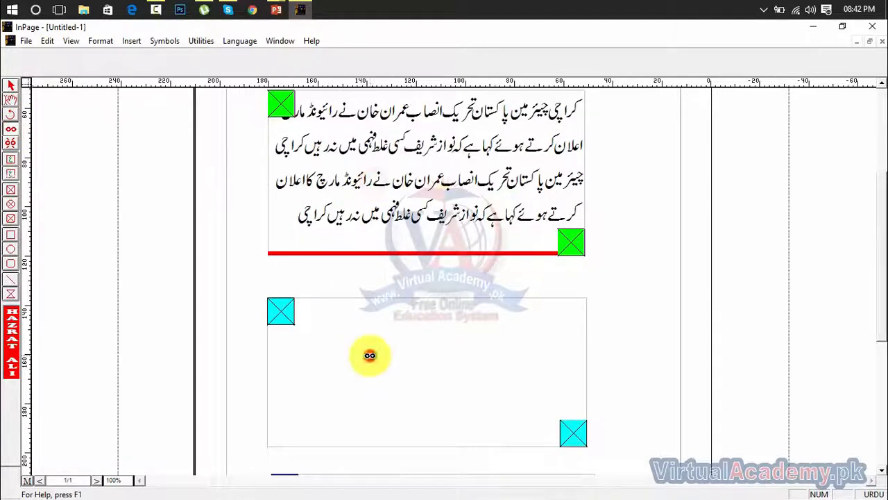
Try to link the second text box to the empty third box again
{"action": "left_click_drag", "start_coordinate": [885, 273], "coordinate": [882, 350]}
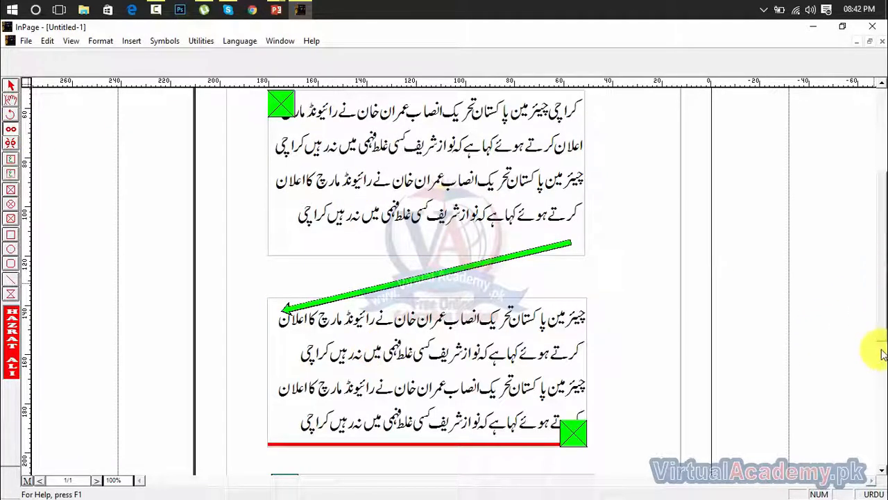
{"action": "left_click", "coordinate": [877, 366]}
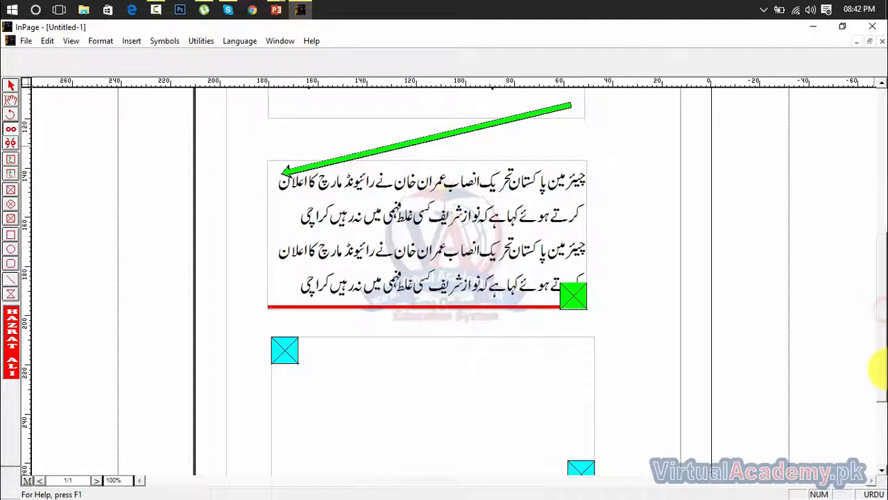
{"action": "left_click", "coordinate": [493, 409]}
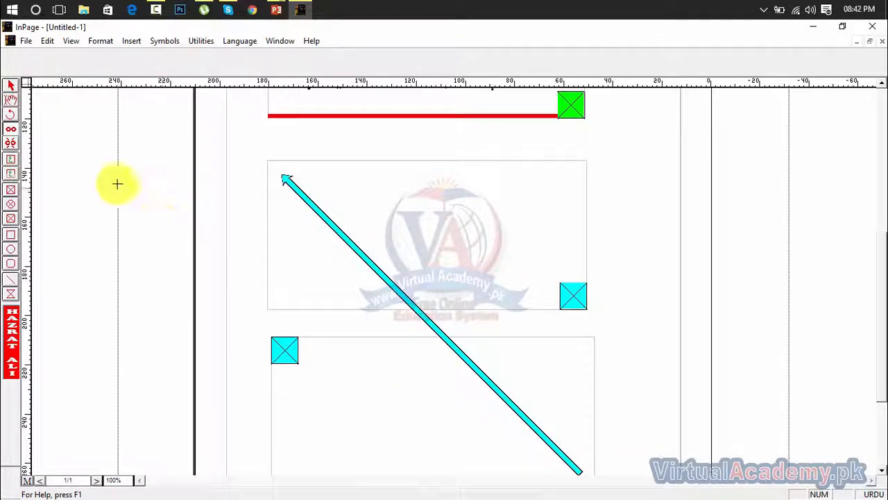
Link the first text box to the empty second box, and the second box to the empty third box
{"action": "left_click", "coordinate": [10, 99]}
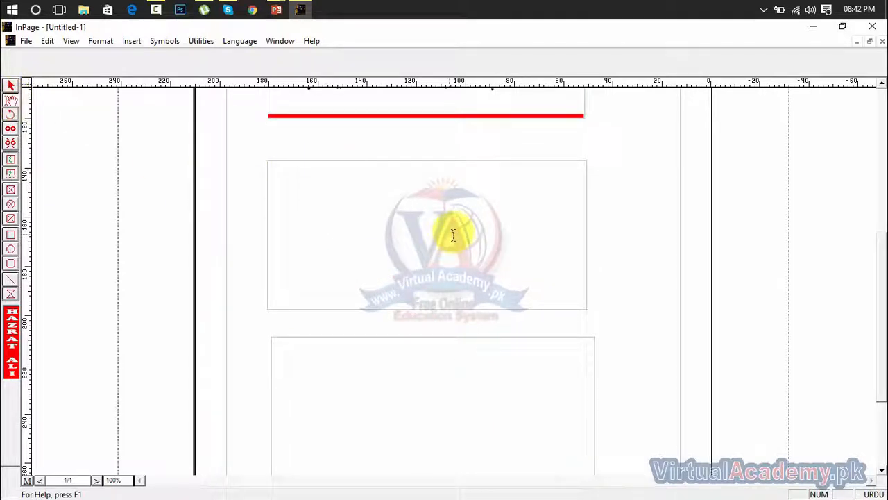
{"action": "left_click_drag", "start_coordinate": [885, 274], "coordinate": [878, 208]}
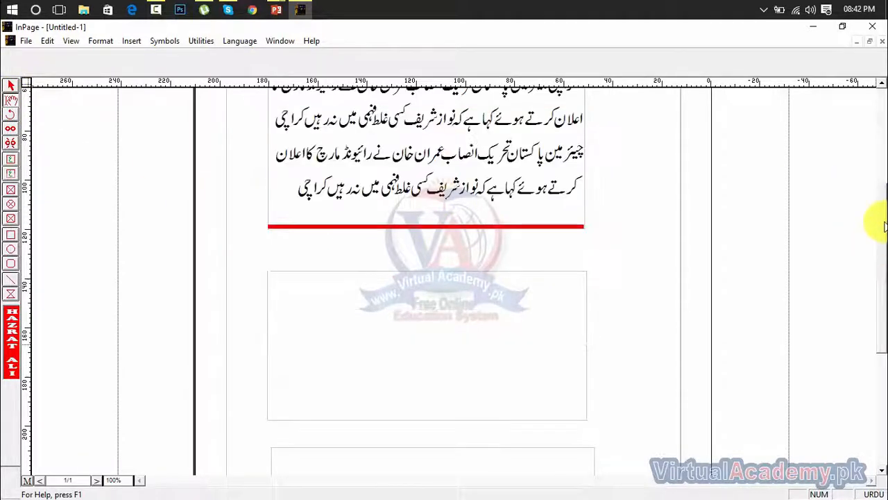
{"action": "left_click", "coordinate": [10, 128]}
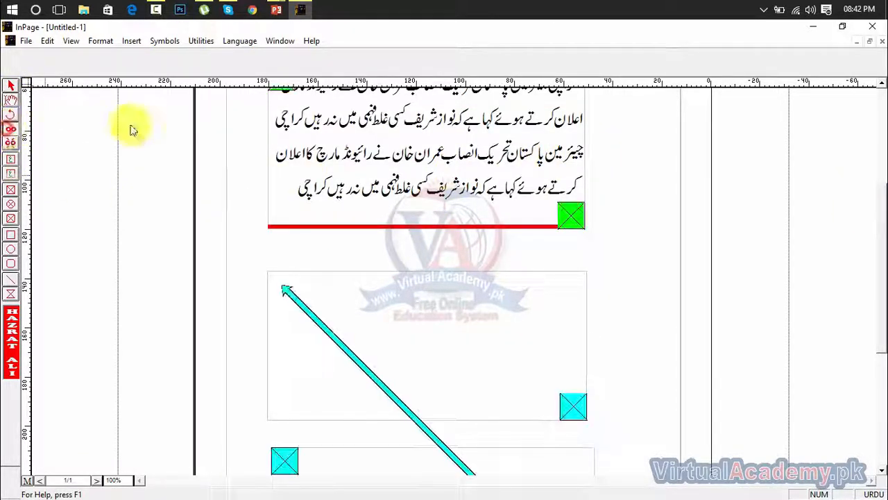
{"action": "left_click", "coordinate": [364, 174]}
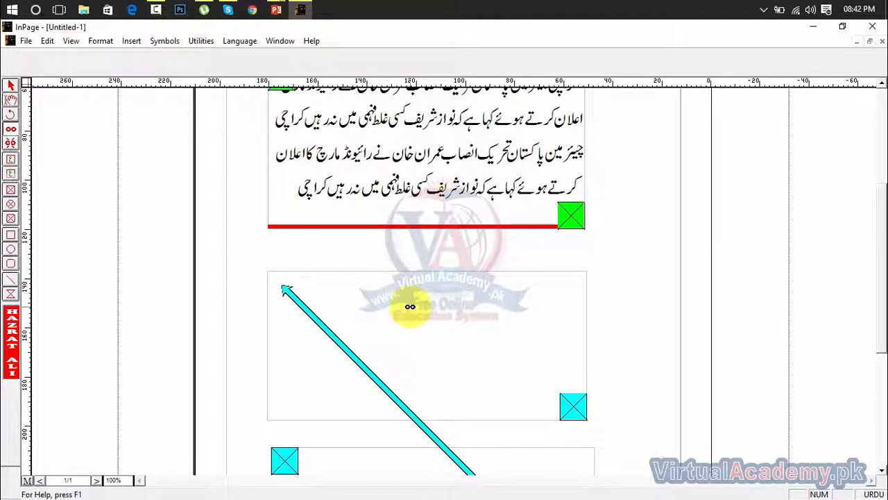
{"action": "left_click", "coordinate": [411, 305]}
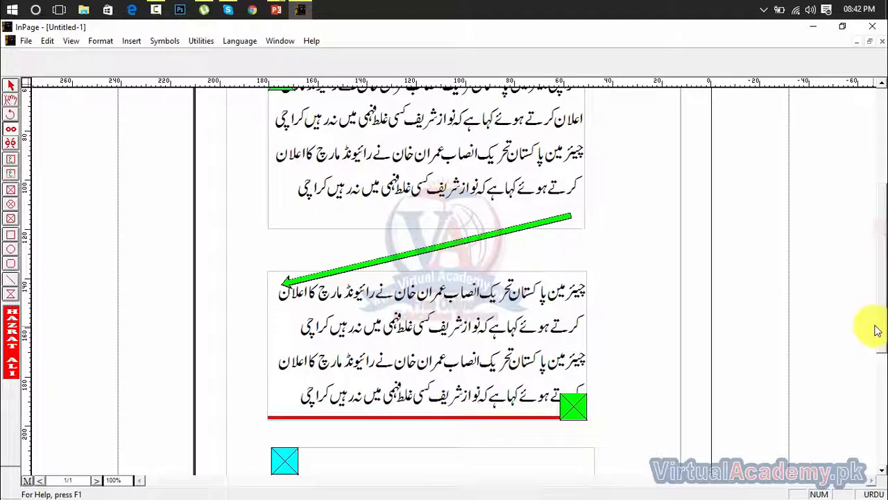
{"action": "left_click_drag", "start_coordinate": [875, 326], "coordinate": [886, 444]}
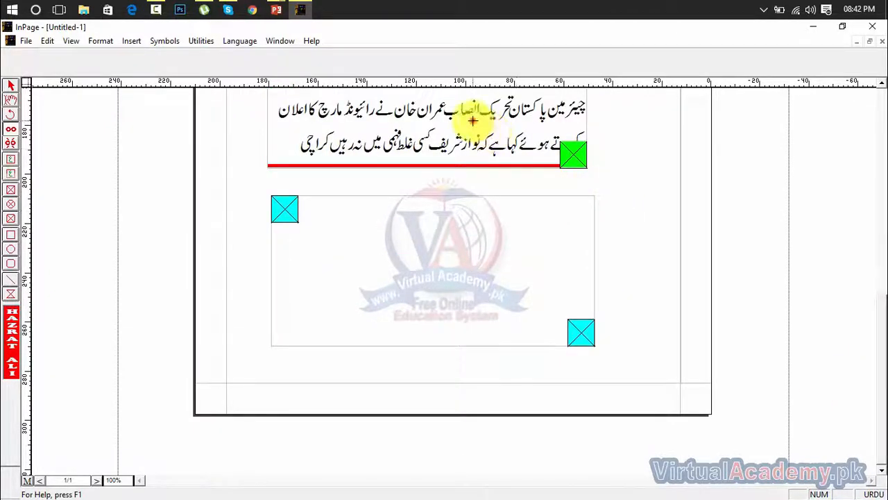
{"action": "left_click", "coordinate": [397, 279]}
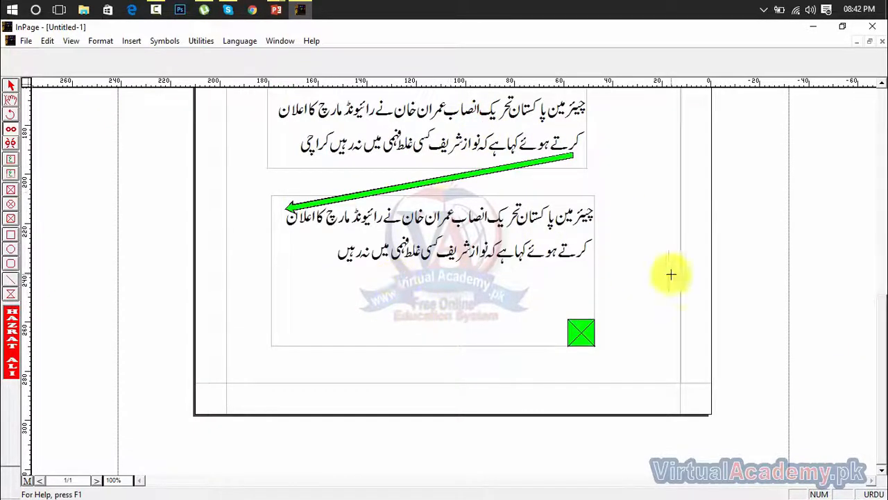
Draw a new, wider text box across the lower part of the third text box
{"action": "left_click", "coordinate": [11, 161]}
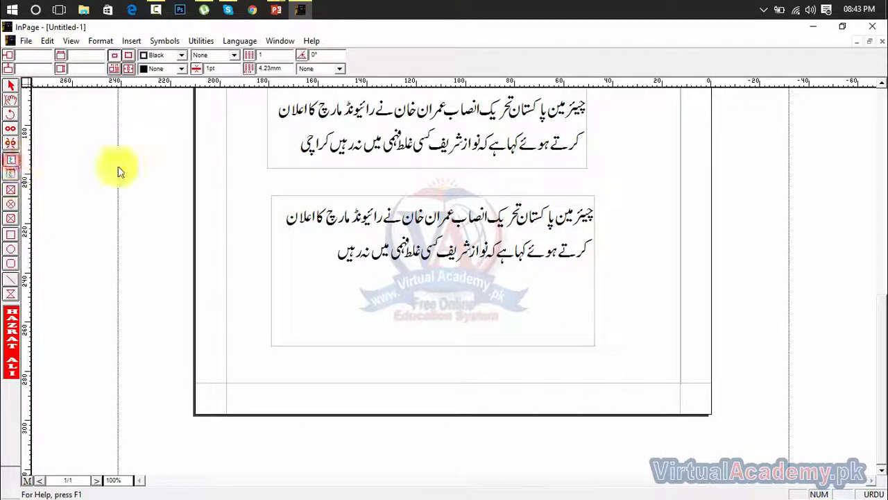
{"action": "left_click", "coordinate": [257, 274]}
{"action": "left_click_drag", "start_coordinate": [439, 326], "coordinate": [648, 369]}
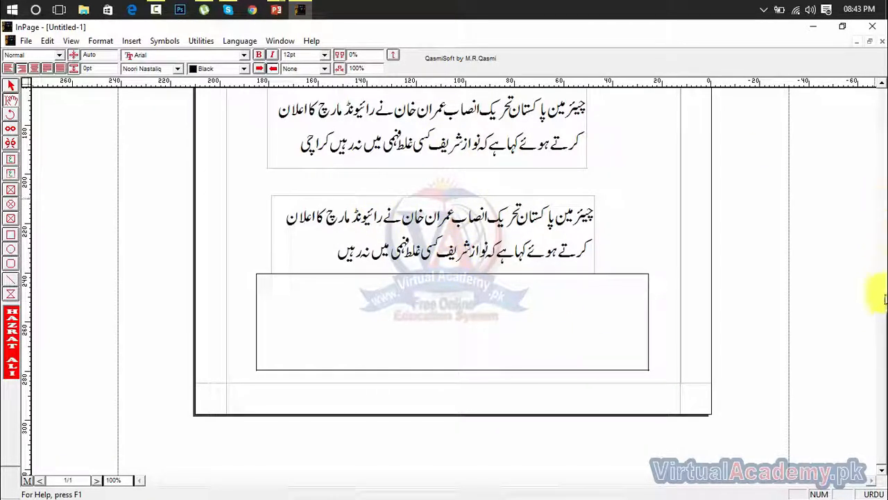
Set the line thickness of the first linked text box to 5pt and deselect the box
{"action": "left_click_drag", "start_coordinate": [882, 313], "coordinate": [874, 135]}
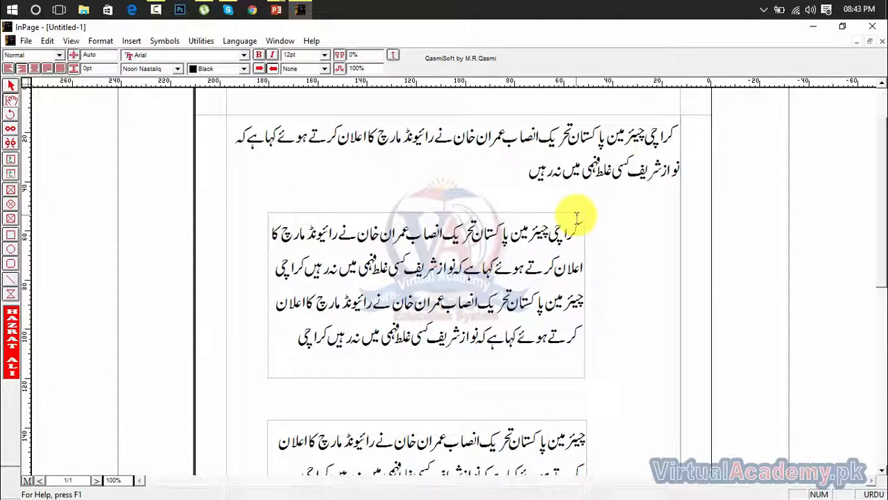
{"action": "left_click", "coordinate": [490, 229]}
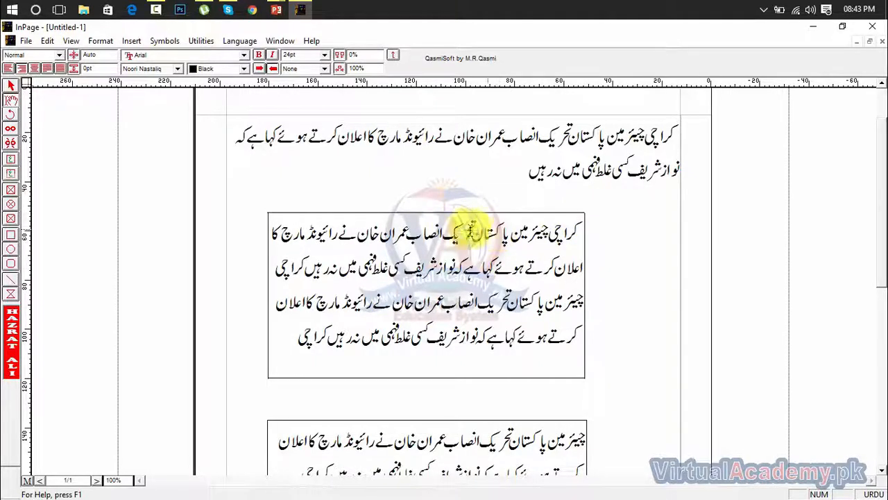
{"action": "left_click", "coordinate": [11, 85]}
{"action": "left_click", "coordinate": [400, 233]}
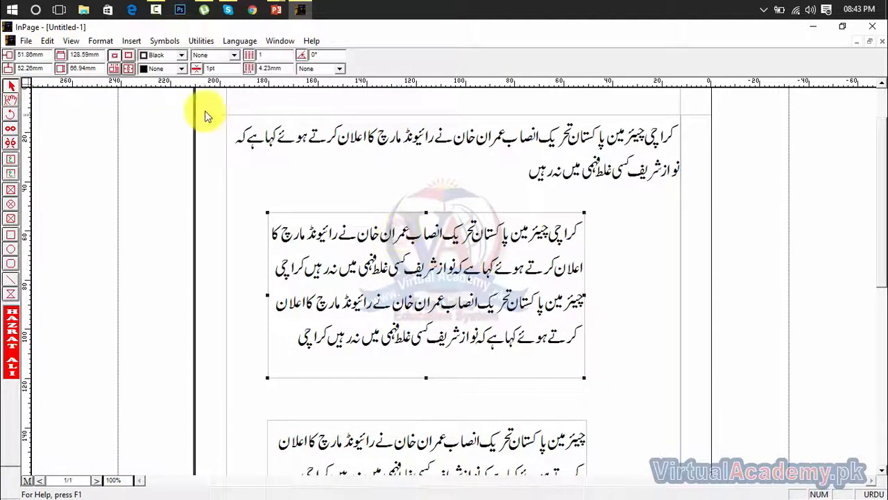
{"action": "double_click", "coordinate": [218, 67]}
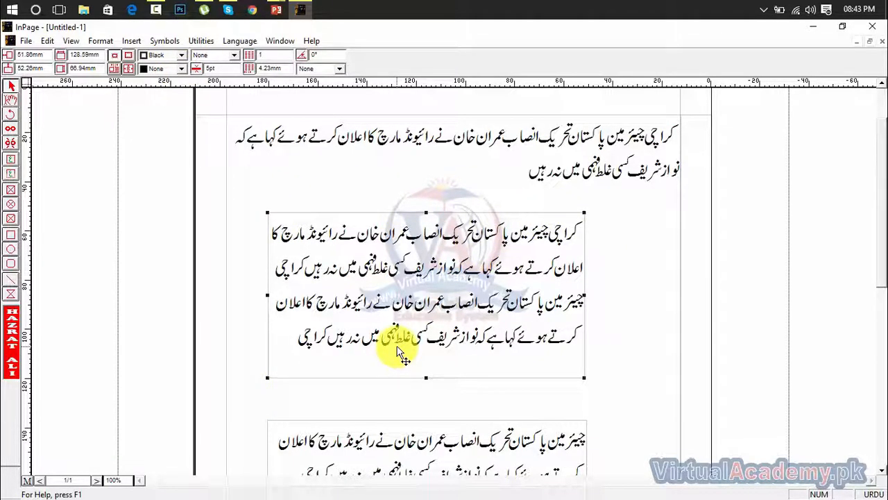
{"action": "left_click", "coordinate": [677, 232]}
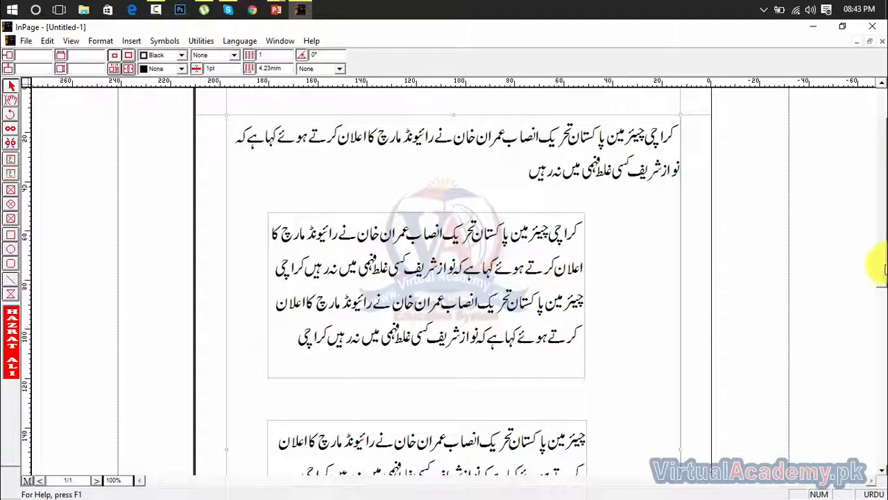
Copy the first linked text box as an object, keeping that box selected
{"action": "left_click_drag", "start_coordinate": [880, 264], "coordinate": [881, 339]}
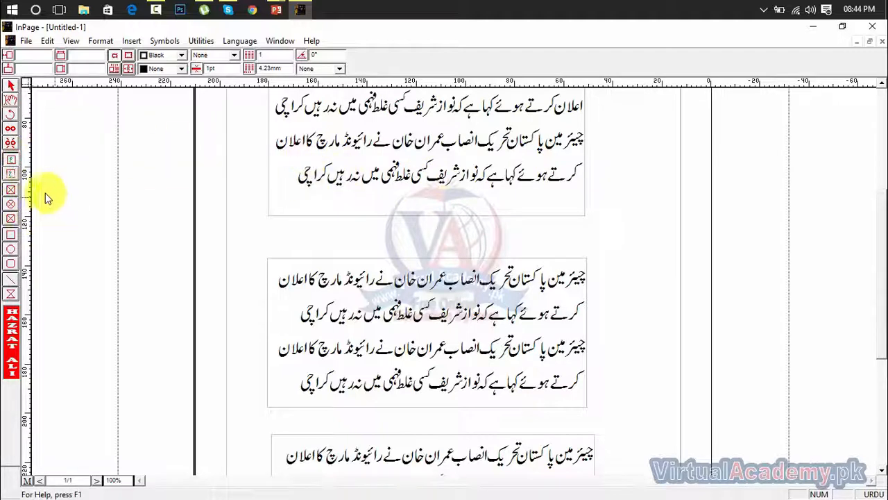
{"action": "left_click", "coordinate": [10, 85]}
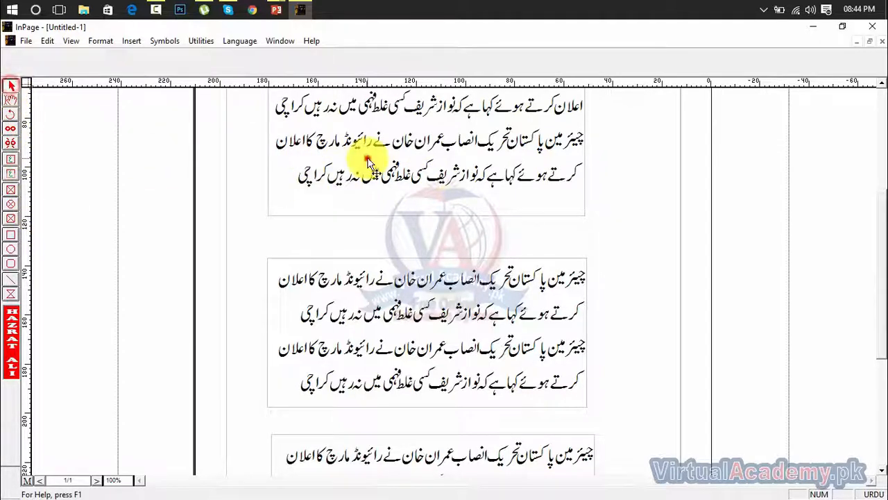
{"action": "left_click", "coordinate": [375, 153]}
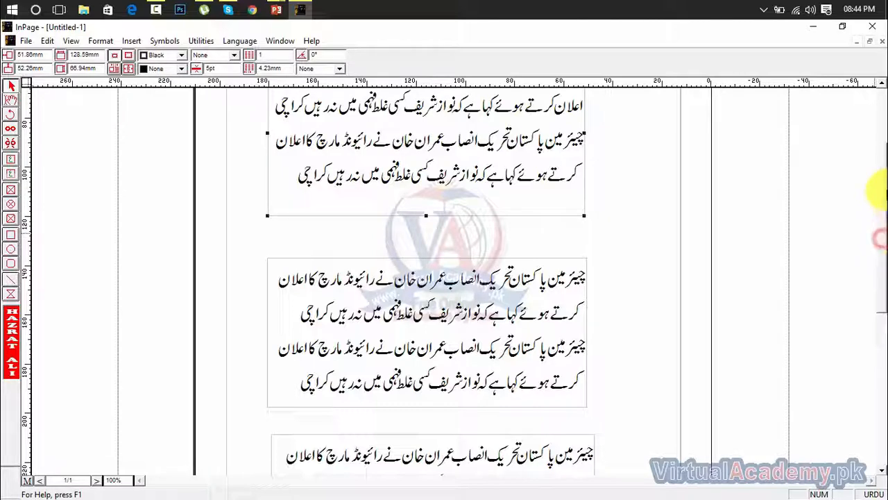
{"action": "scroll", "coordinate": [872, 188], "scroll_direction": "up", "scroll_amount": 3}
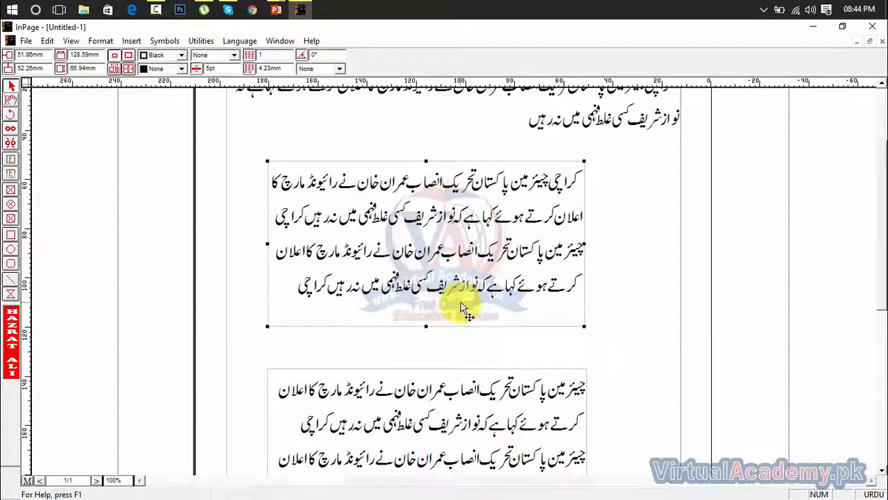
{"action": "right_click", "coordinate": [459, 319]}
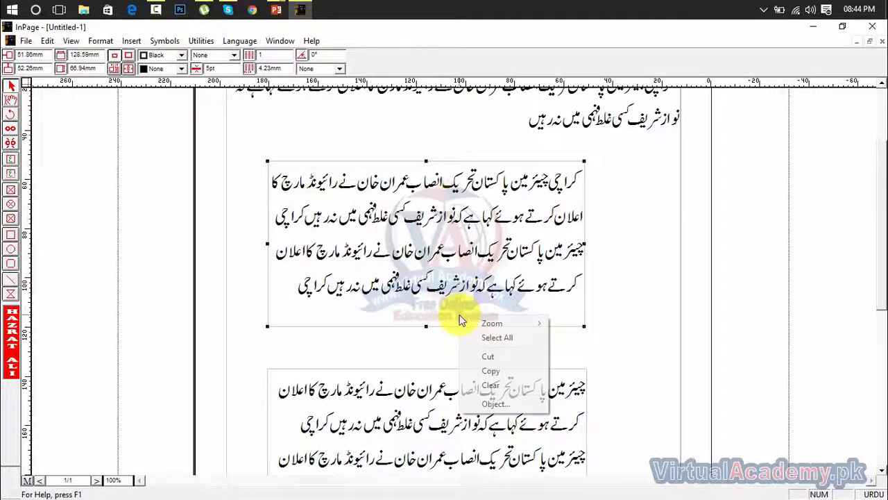
{"action": "left_click", "coordinate": [495, 369]}
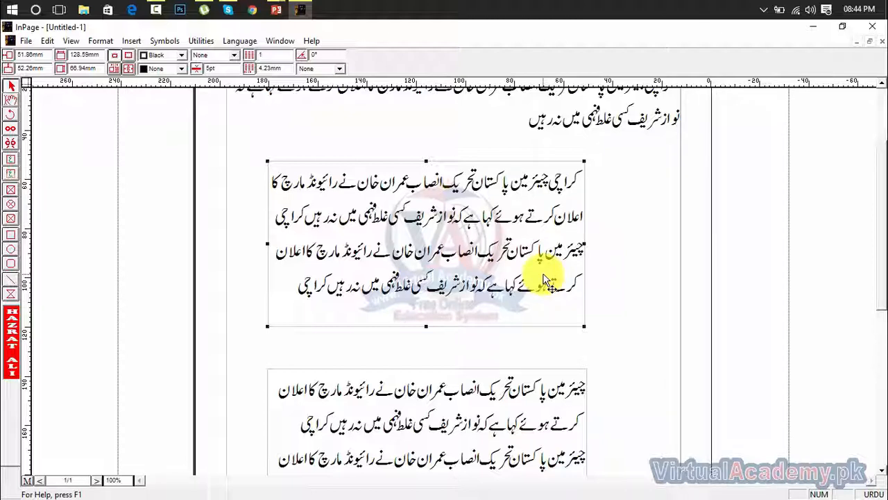
{"action": "left_click", "coordinate": [637, 278]}
{"action": "left_click", "coordinate": [513, 230]}
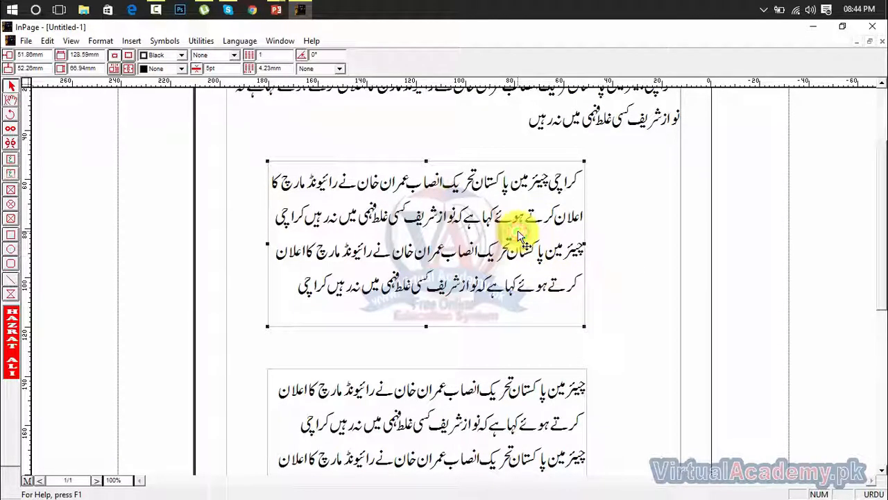